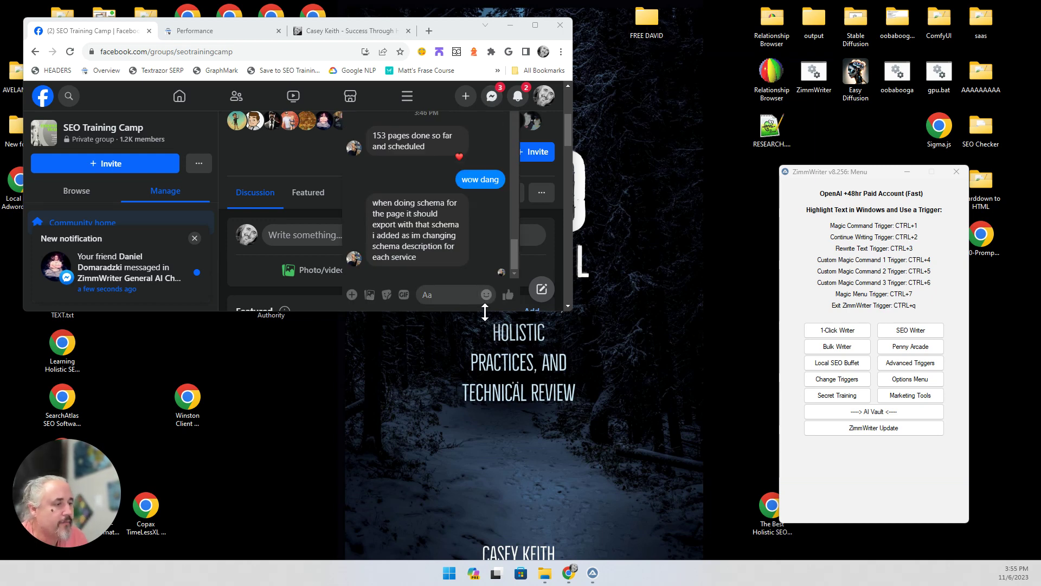
Switch to the caseykeith.me tab, close the ad, and scroll down to the new Authority Content Quality posts
{"action": "left_click", "coordinate": [341, 32]}
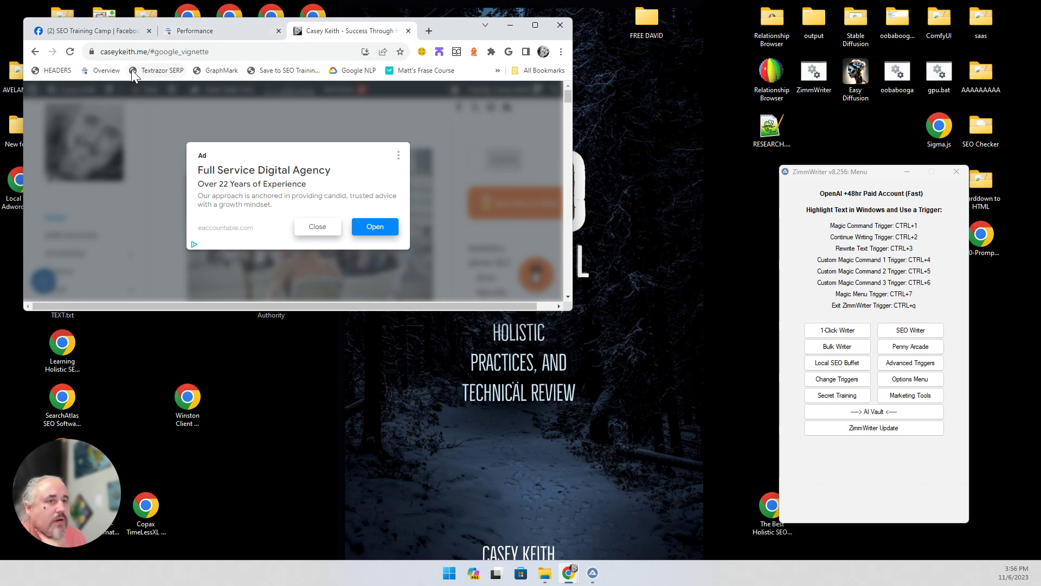
{"action": "left_click", "coordinate": [320, 228]}
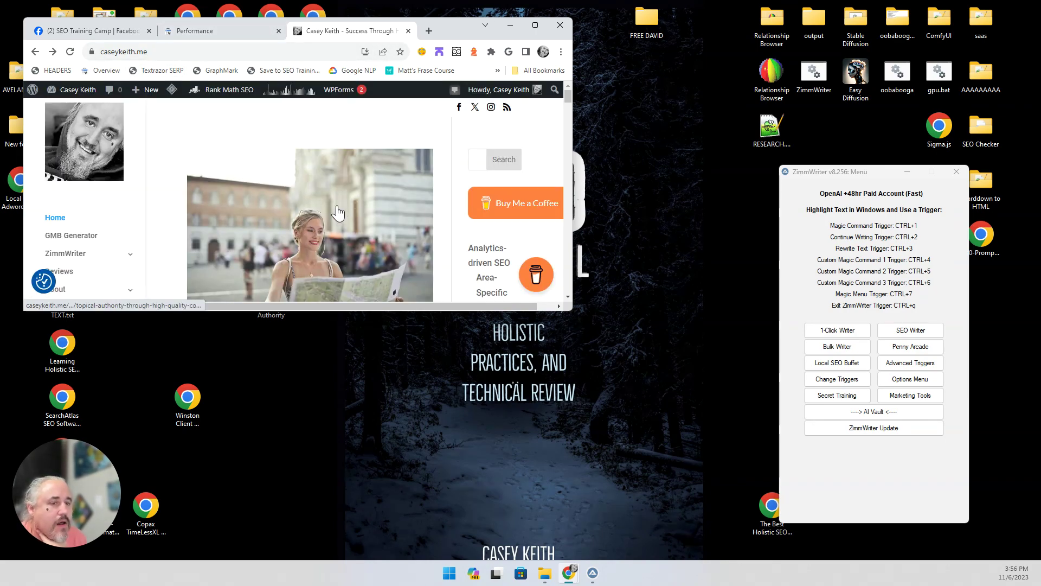
{"action": "scroll", "coordinate": [336, 207], "scroll_direction": "down", "scroll_amount": 15}
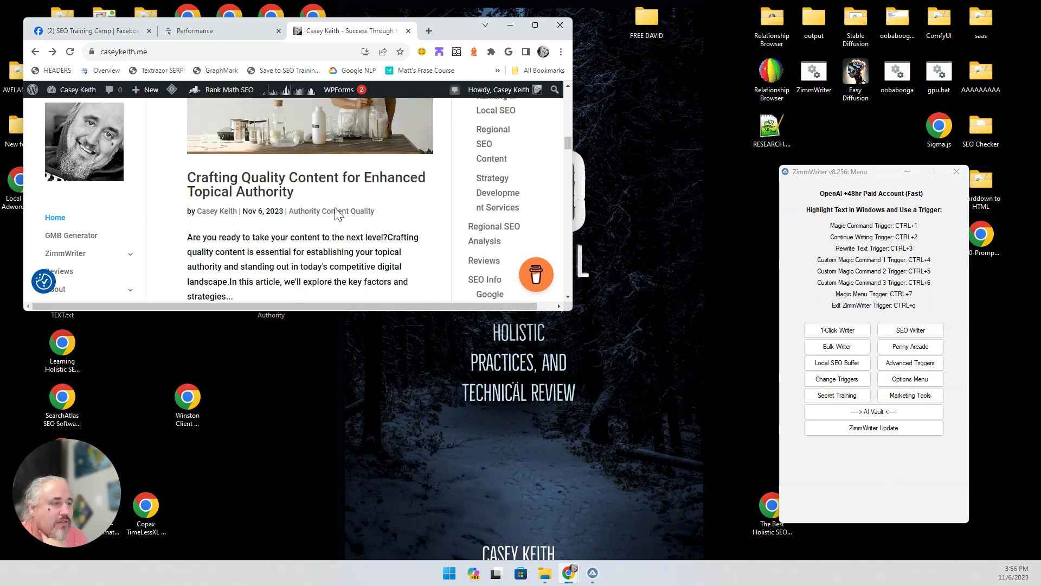
{"action": "scroll", "coordinate": [334, 208], "scroll_direction": "down", "scroll_amount": 15}
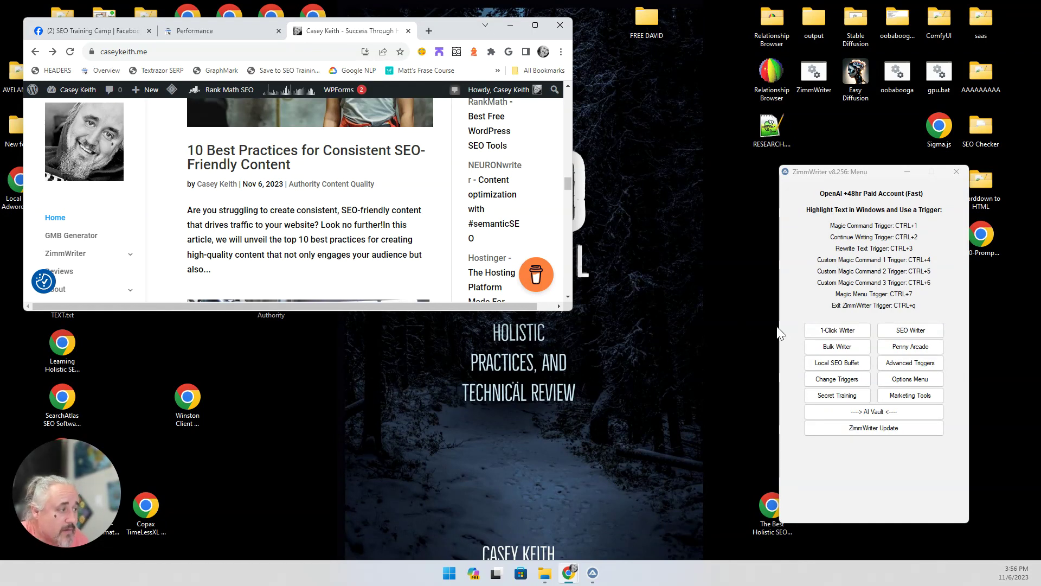
Launch ZimmWriter's Bulk Blog Writer with an empty title list and centre its window
{"action": "left_click", "coordinate": [828, 349]}
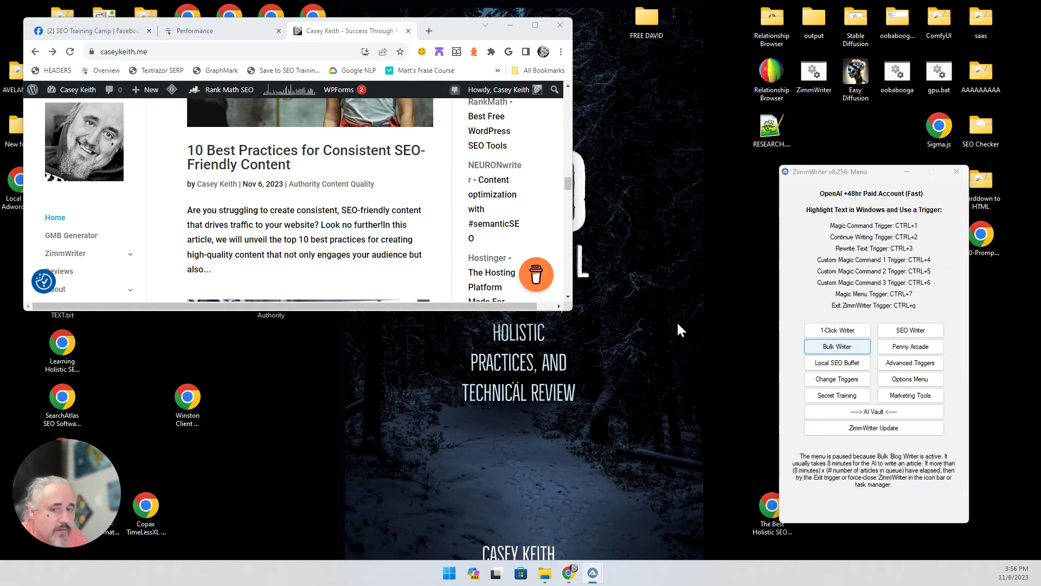
{"action": "left_click_drag", "start_coordinate": [491, 181], "coordinate": [568, 177]}
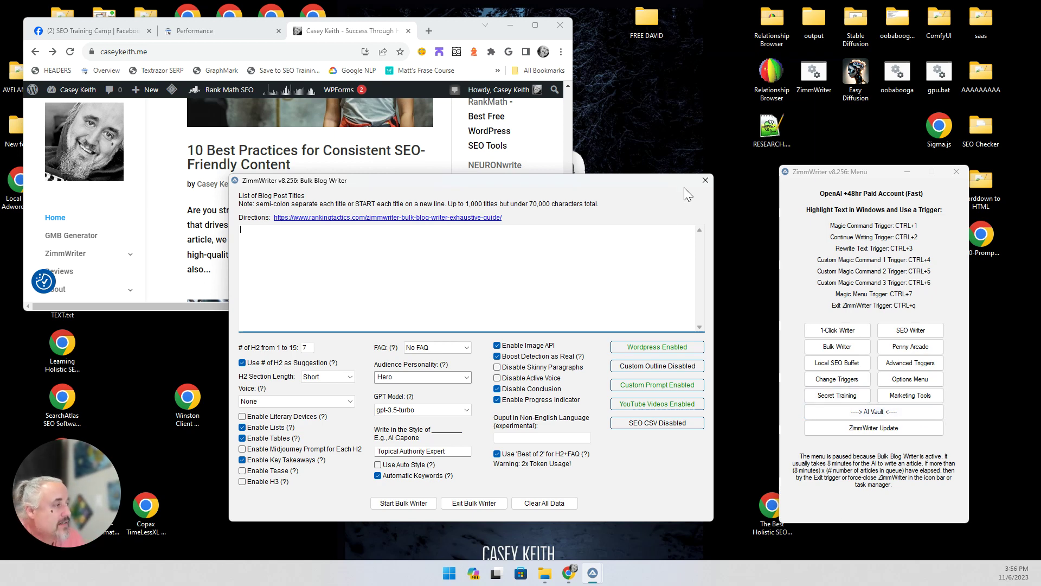
Close the Bulk Blog Writer and open the Topical Authority Generator from the AI Vault
{"action": "left_click", "coordinate": [705, 179]}
{"action": "left_click", "coordinate": [896, 410]}
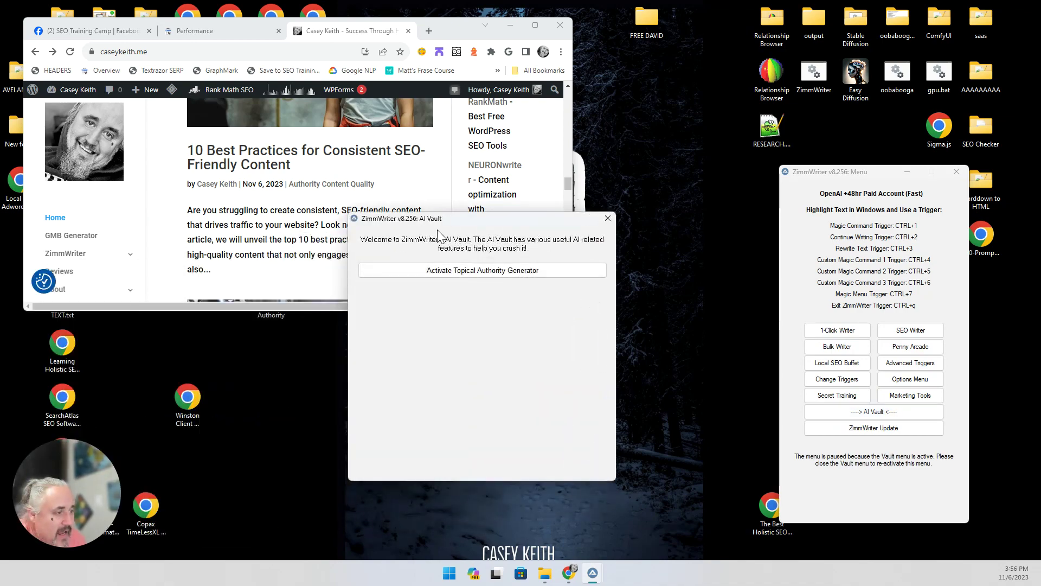
{"action": "left_click", "coordinate": [441, 270]}
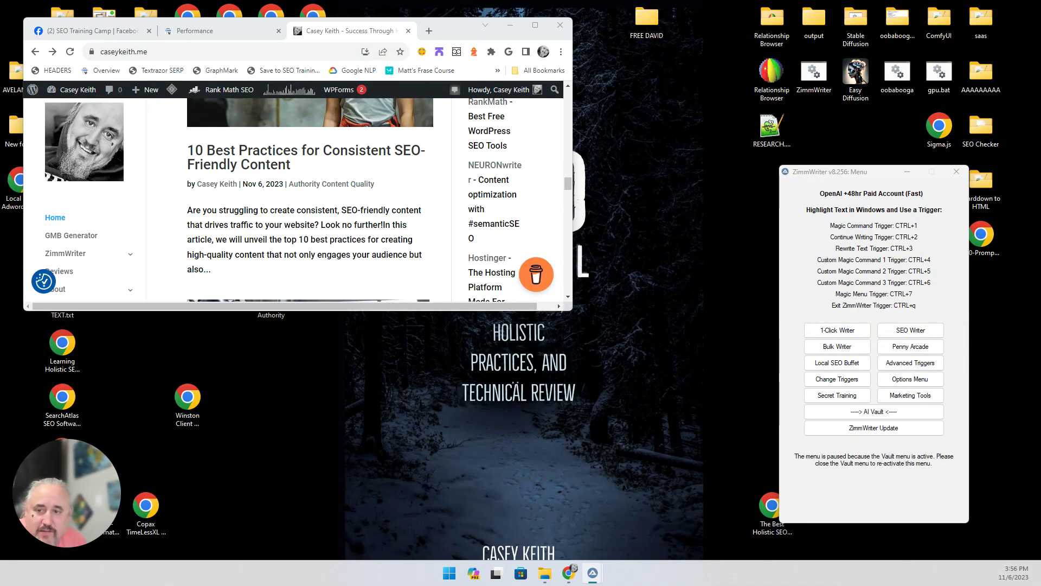
{"action": "left_click_drag", "start_coordinate": [164, 131], "coordinate": [560, 119]}
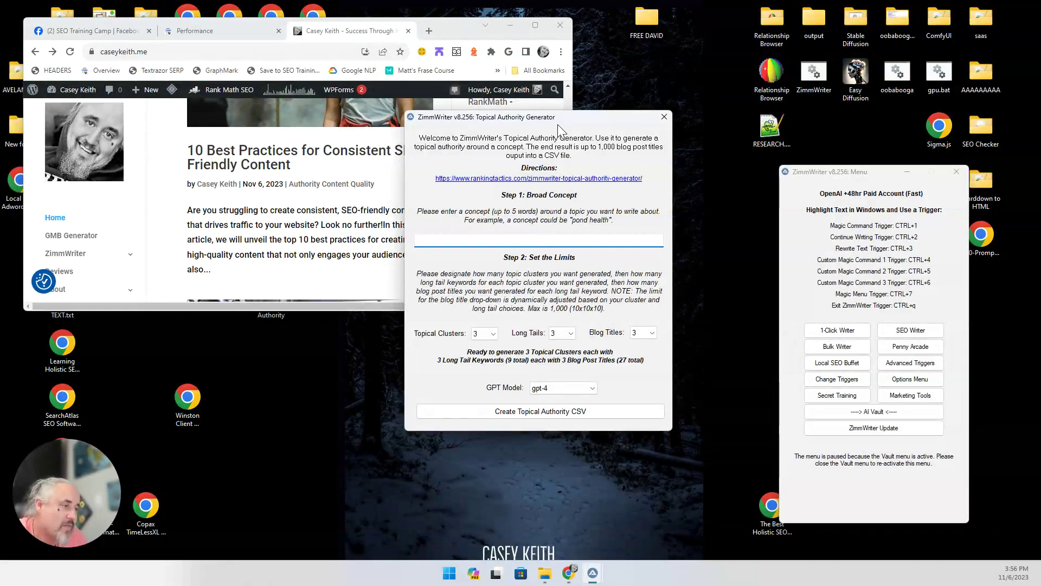
Keep the generator at 3 topical clusters, 3 long tails and 3 titles (27 total)
{"action": "left_click", "coordinate": [483, 334]}
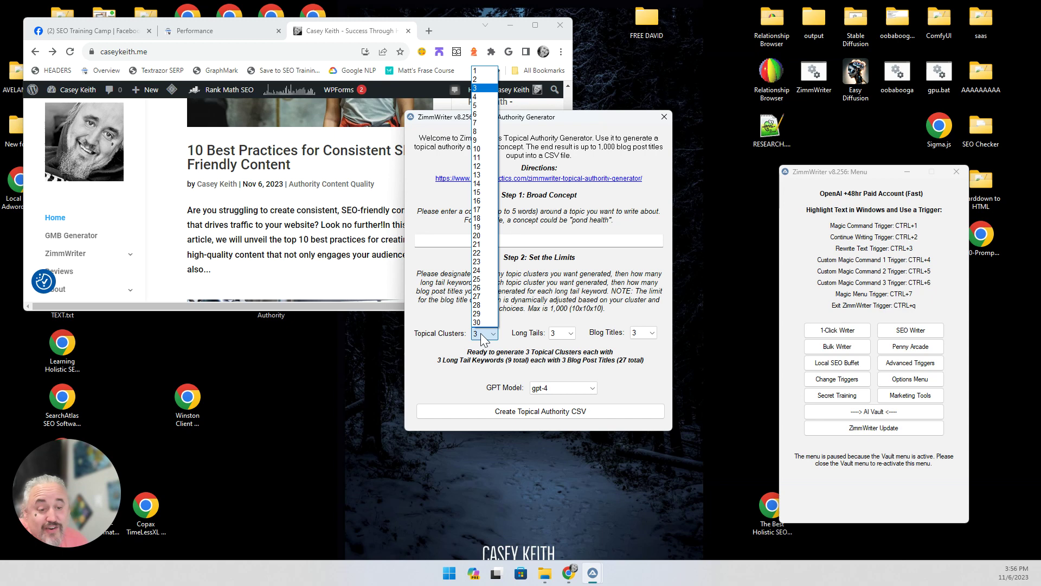
{"action": "left_click", "coordinate": [482, 336]}
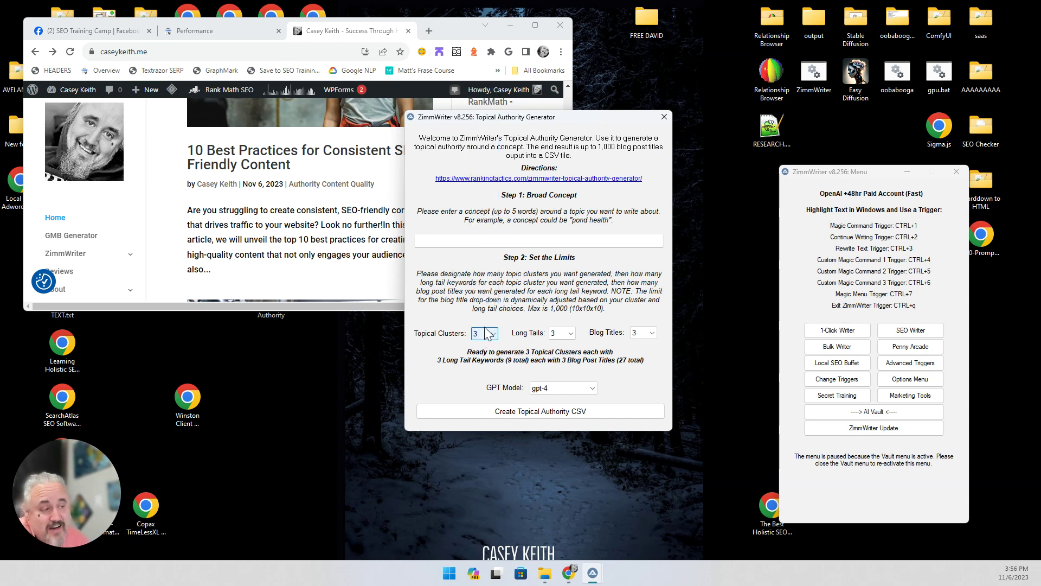
{"action": "left_click", "coordinate": [593, 417]}
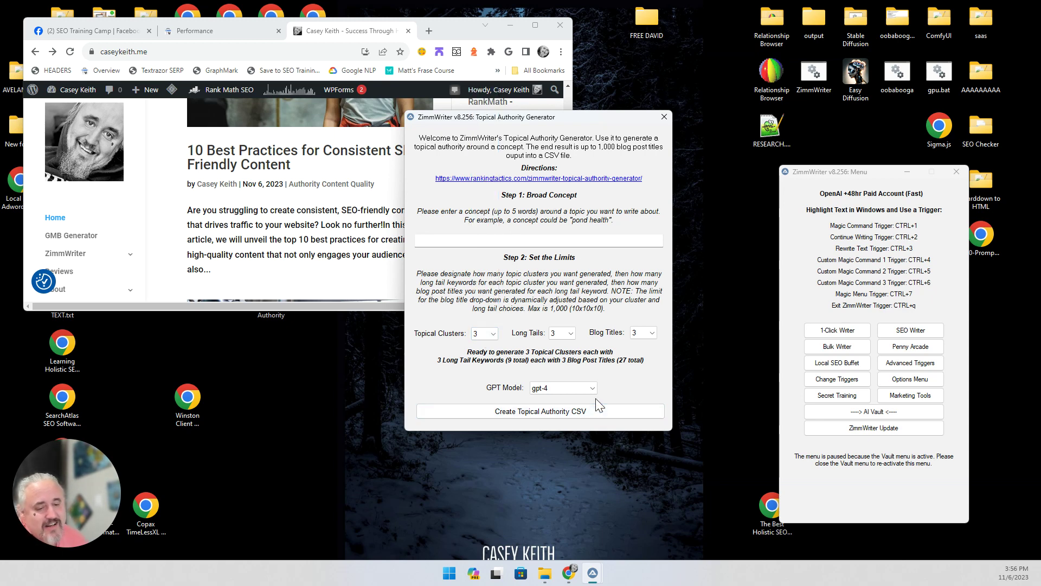
Close the Topical Authority Generator window, leaving ZimmWriter's main menu
{"action": "left_click", "coordinate": [664, 117]}
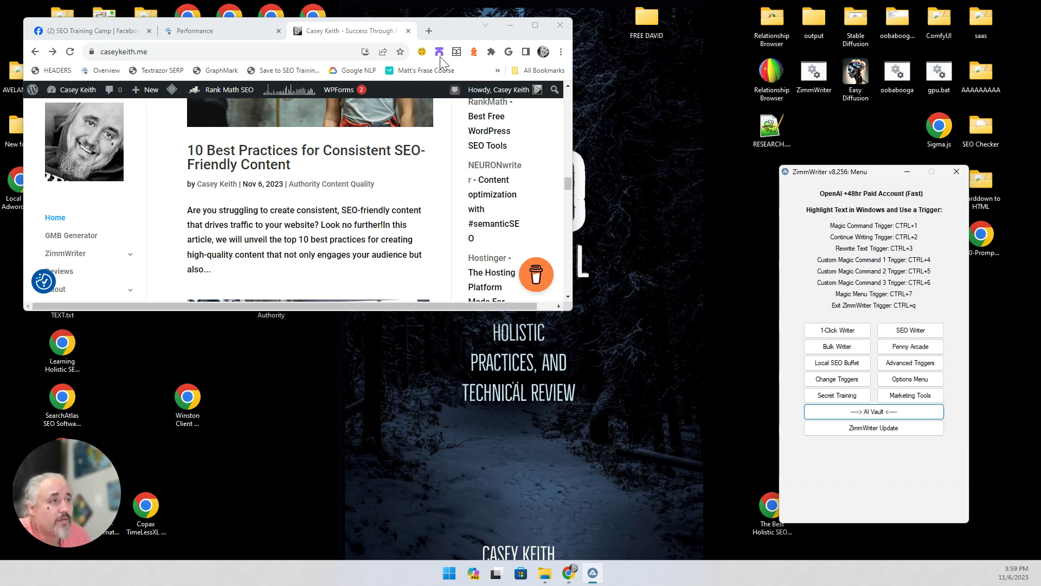
Maximize Chrome, load mastercoursereviews.com in a new tab, and view the ZimmWriter Training Course announcements
{"action": "double_click", "coordinate": [460, 32]}
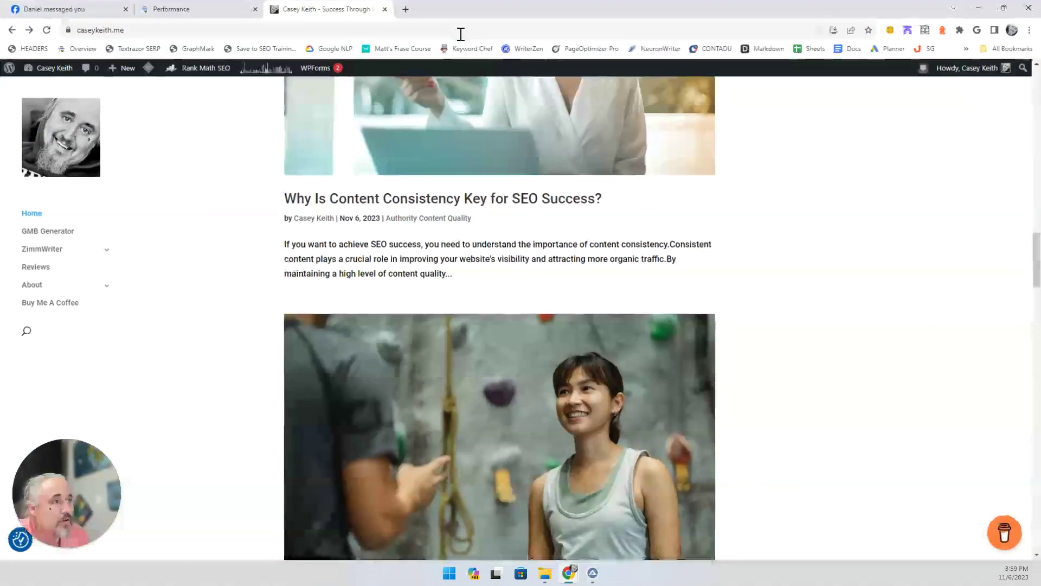
{"action": "left_click", "coordinate": [406, 10]}
{"action": "type", "text": "m"}
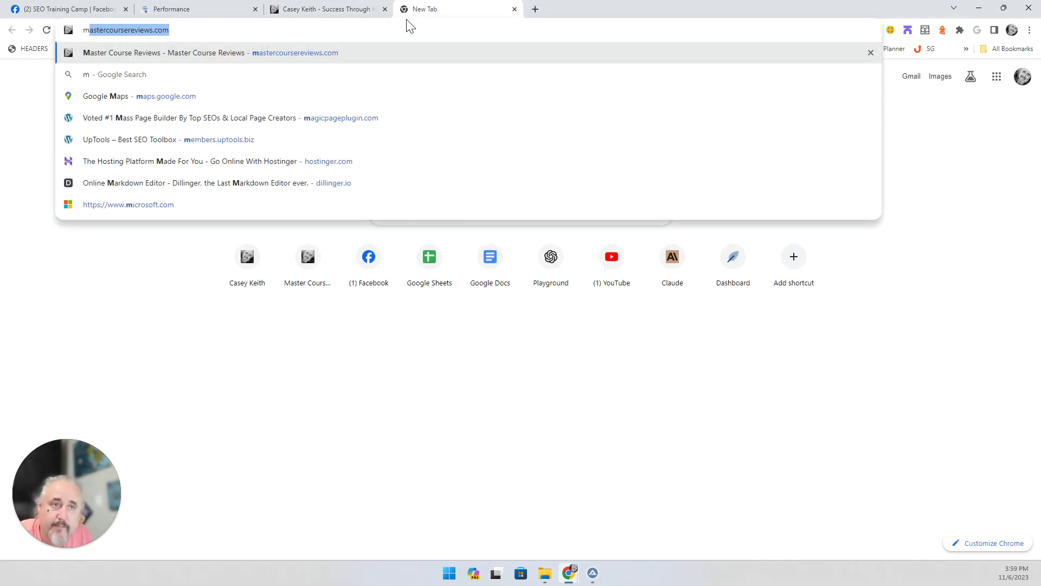
{"action": "key", "text": "Return"}
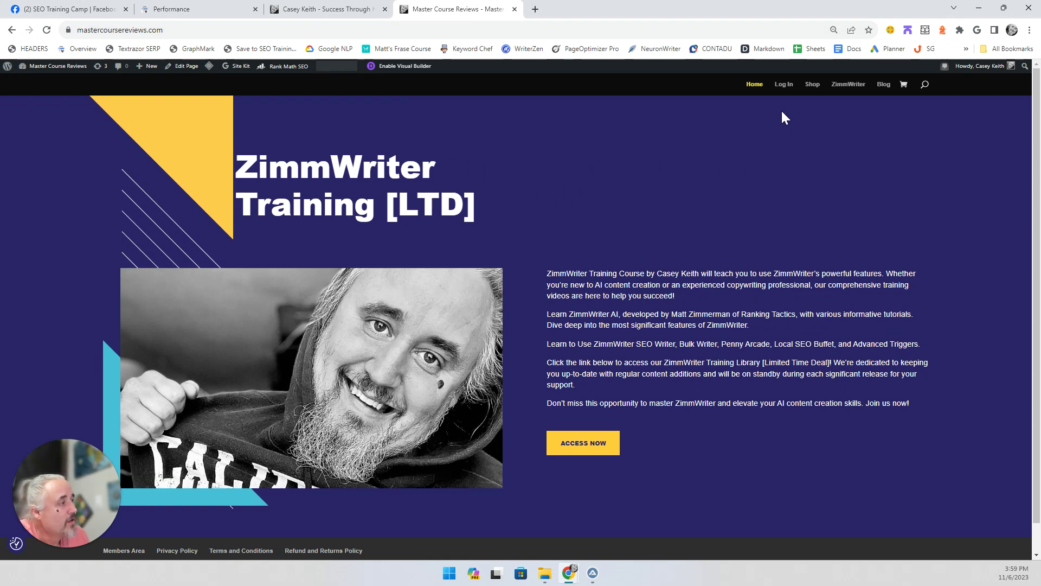
{"action": "left_click", "coordinate": [785, 89]}
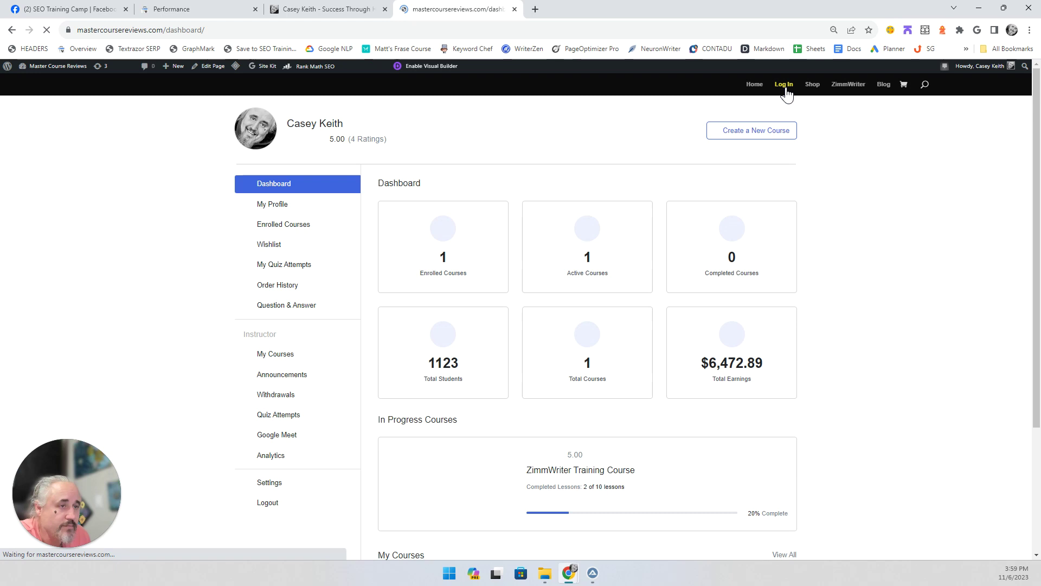
{"action": "scroll", "coordinate": [526, 260], "scroll_direction": "down", "scroll_amount": 3}
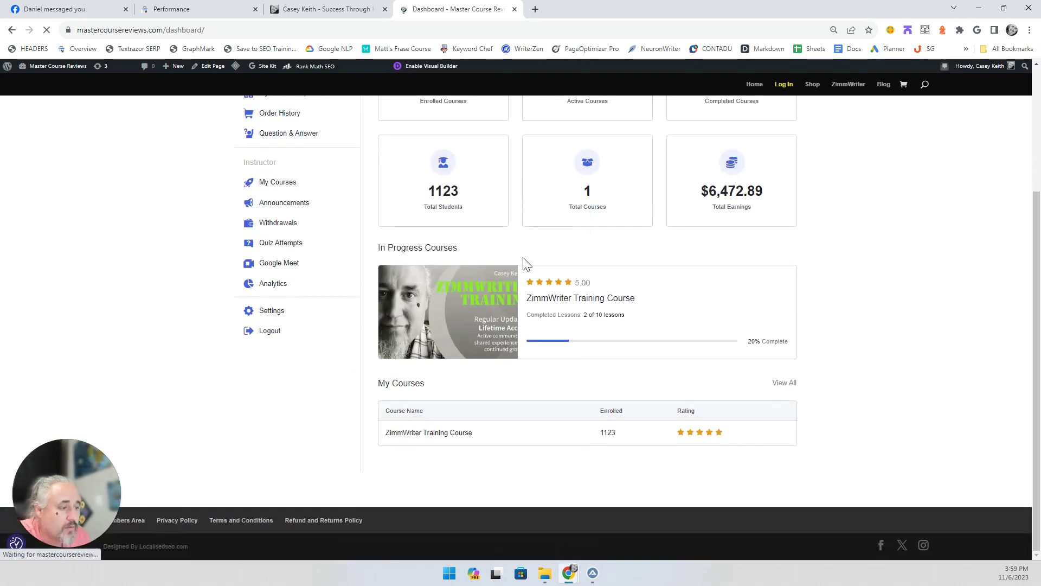
{"action": "left_click", "coordinate": [273, 210]}
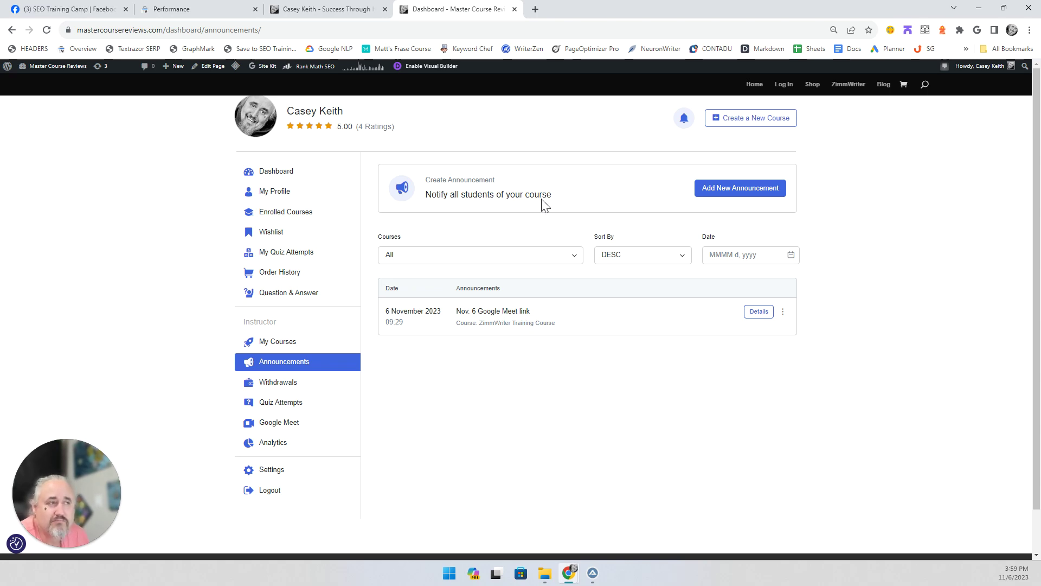
Close the Master Course Reviews tab and scroll the blog to 'What Makes Content Quality Crucial for Topical Authority?'
{"action": "left_click", "coordinate": [515, 9]}
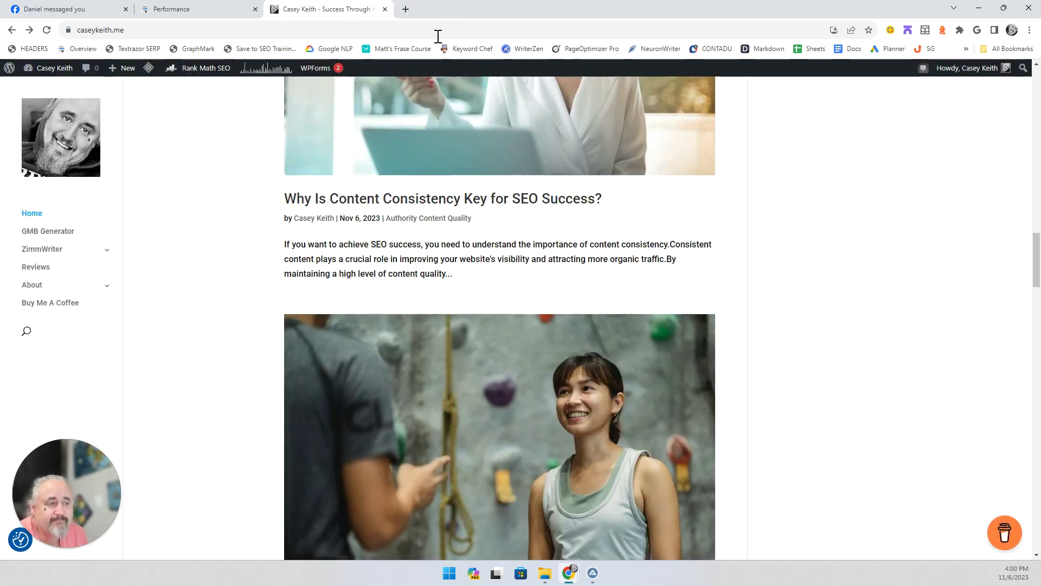
{"action": "scroll", "coordinate": [185, 315], "scroll_direction": "down", "scroll_amount": 4}
{"action": "scroll", "coordinate": [187, 308], "scroll_direction": "down", "scroll_amount": 7}
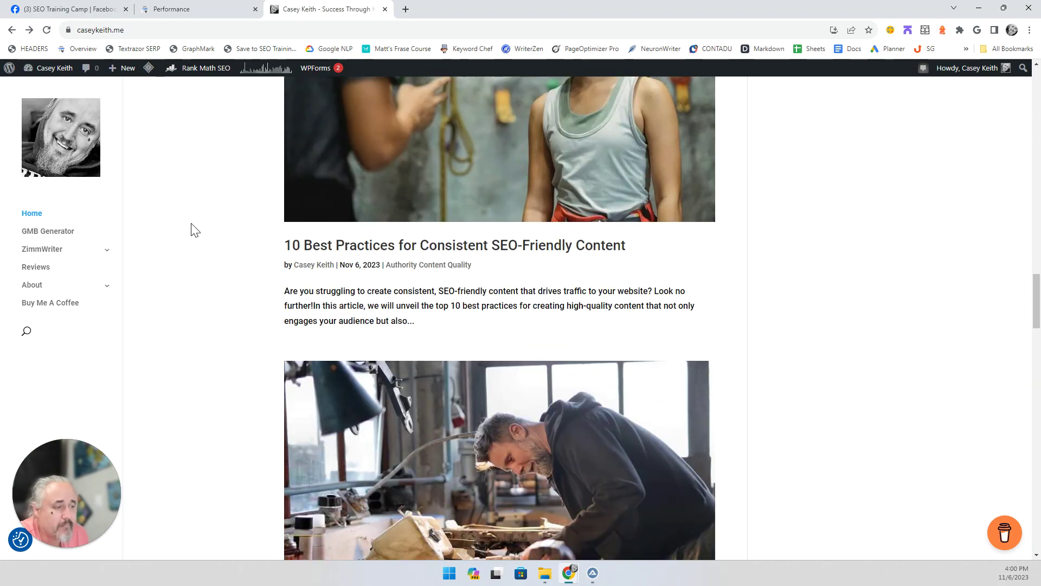
{"action": "scroll", "coordinate": [196, 242], "scroll_direction": "down", "scroll_amount": 4}
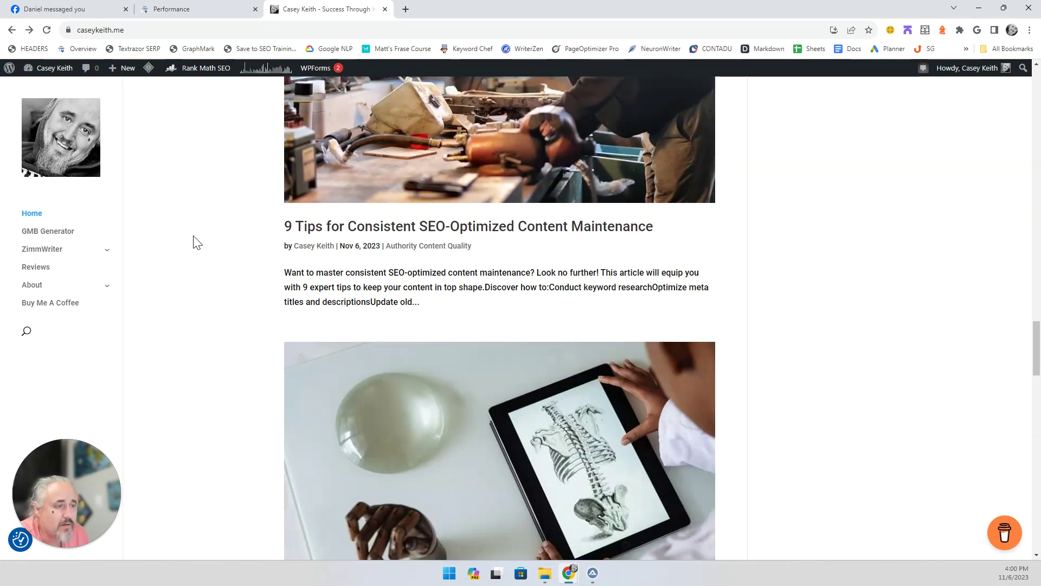
{"action": "scroll", "coordinate": [197, 242], "scroll_direction": "down", "scroll_amount": 4}
{"action": "scroll", "coordinate": [194, 240], "scroll_direction": "down", "scroll_amount": 2}
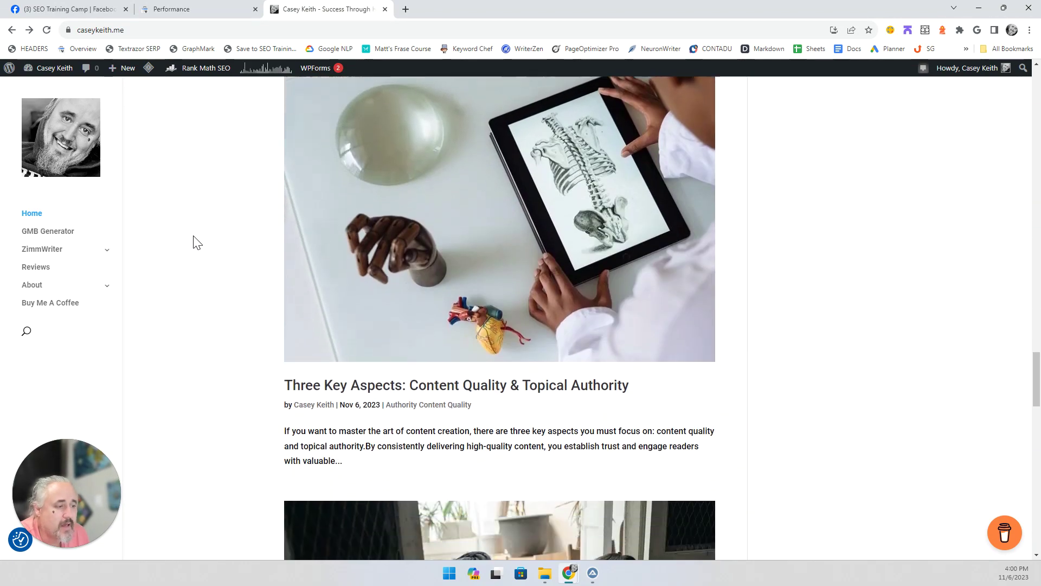
{"action": "scroll", "coordinate": [235, 188], "scroll_direction": "down", "scroll_amount": 6}
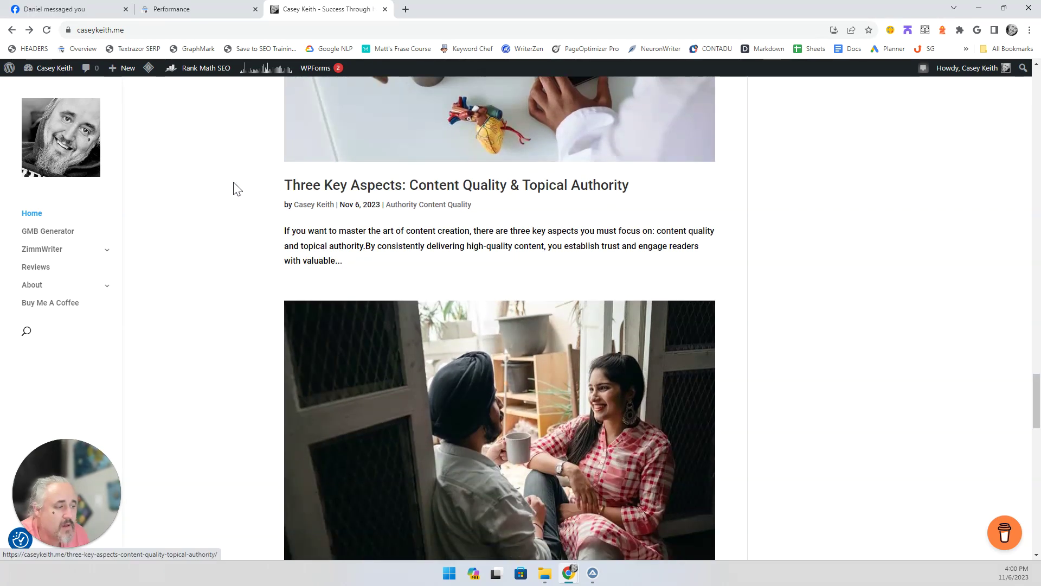
{"action": "scroll", "coordinate": [237, 188], "scroll_direction": "down", "scroll_amount": 1}
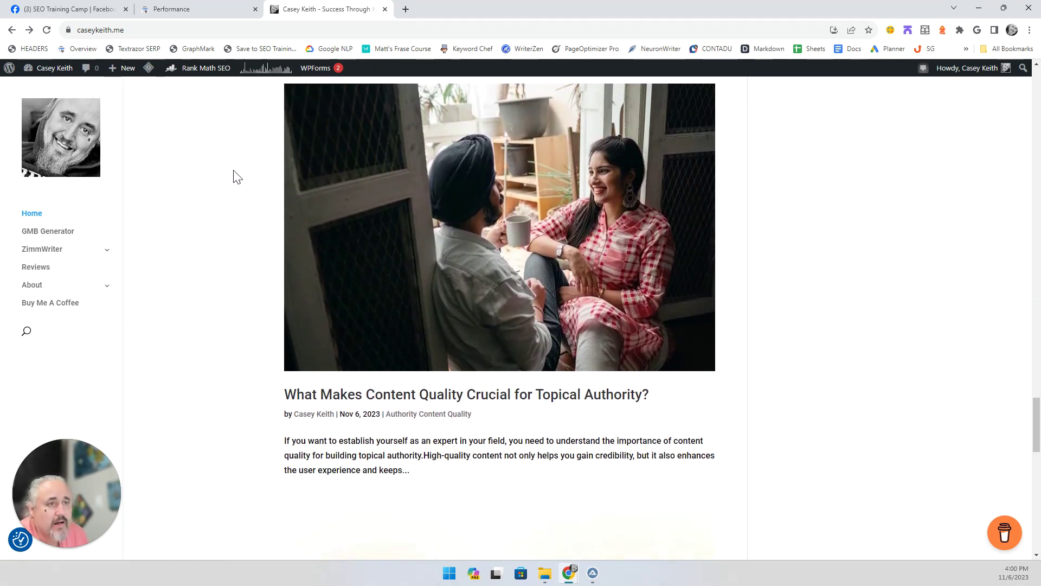
Go to WordPress All Posts and scroll to '10 Best Practices for Consistent SEO-Friendly Content'
{"action": "mouse_move", "coordinate": [51, 68]}
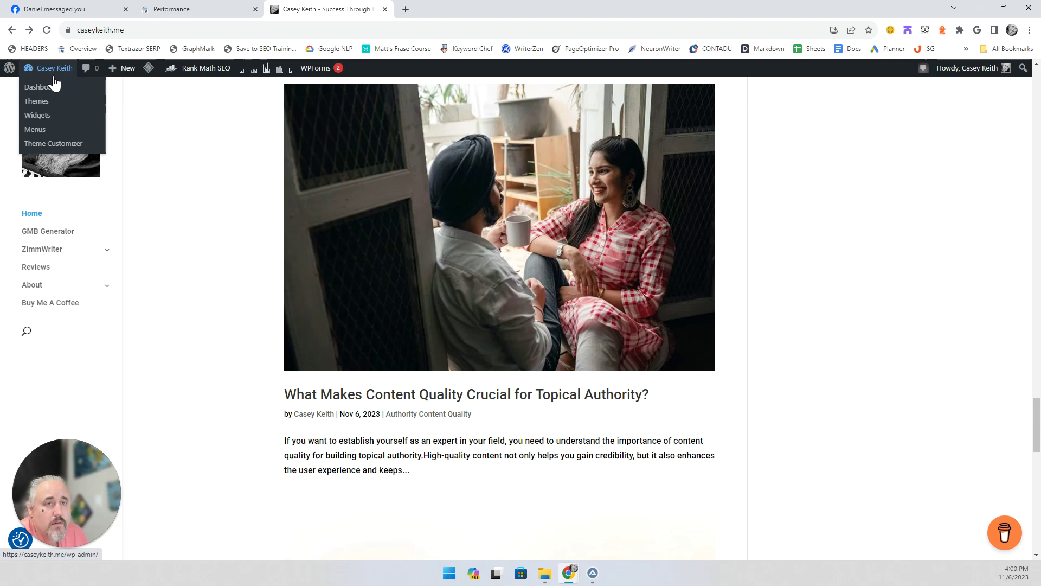
{"action": "left_click", "coordinate": [52, 90]}
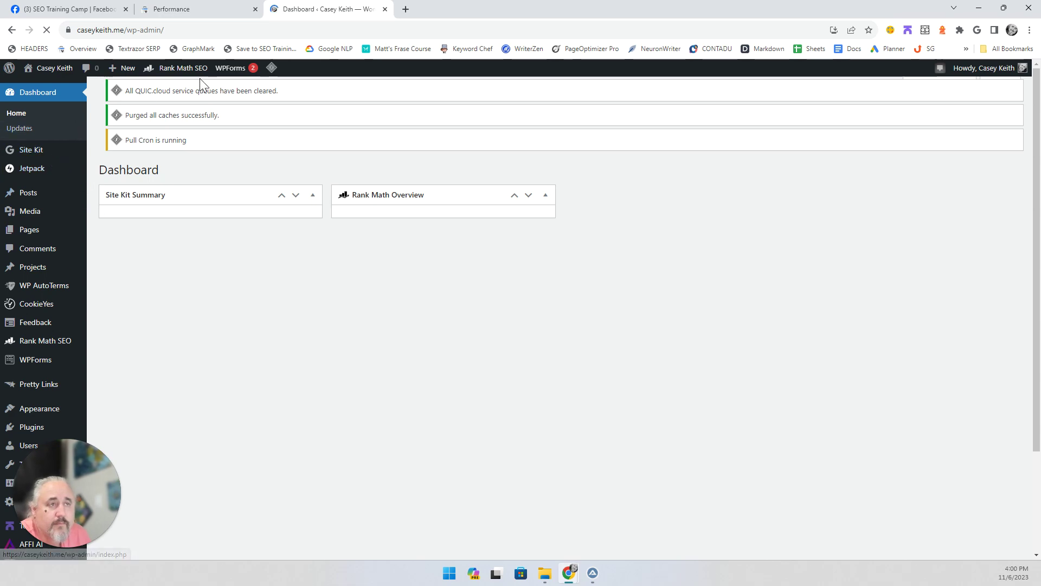
{"action": "double_click", "coordinate": [441, 19]}
{"action": "mouse_move", "coordinate": [217, 208]}
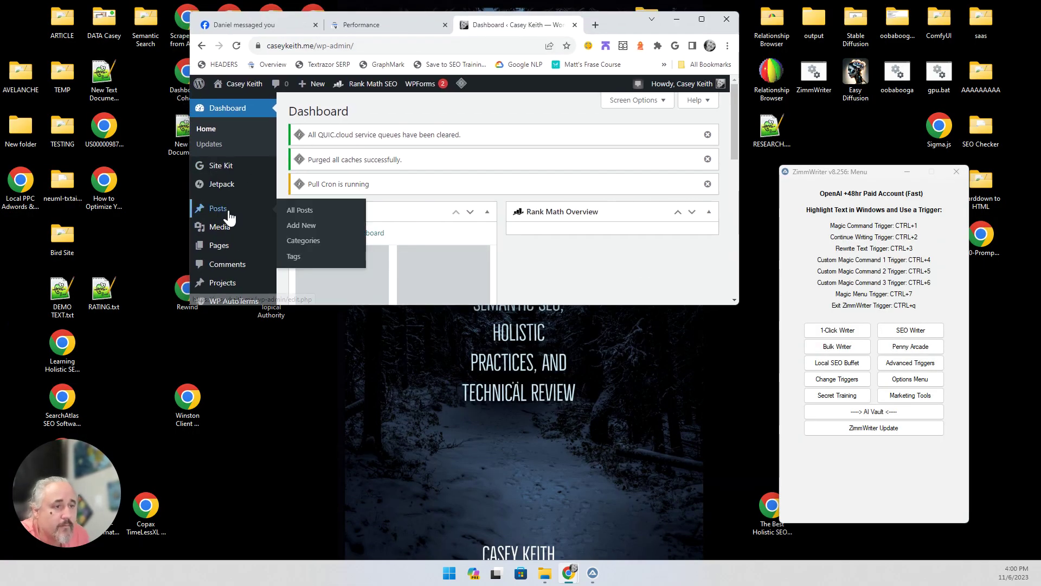
{"action": "left_click", "coordinate": [310, 211]}
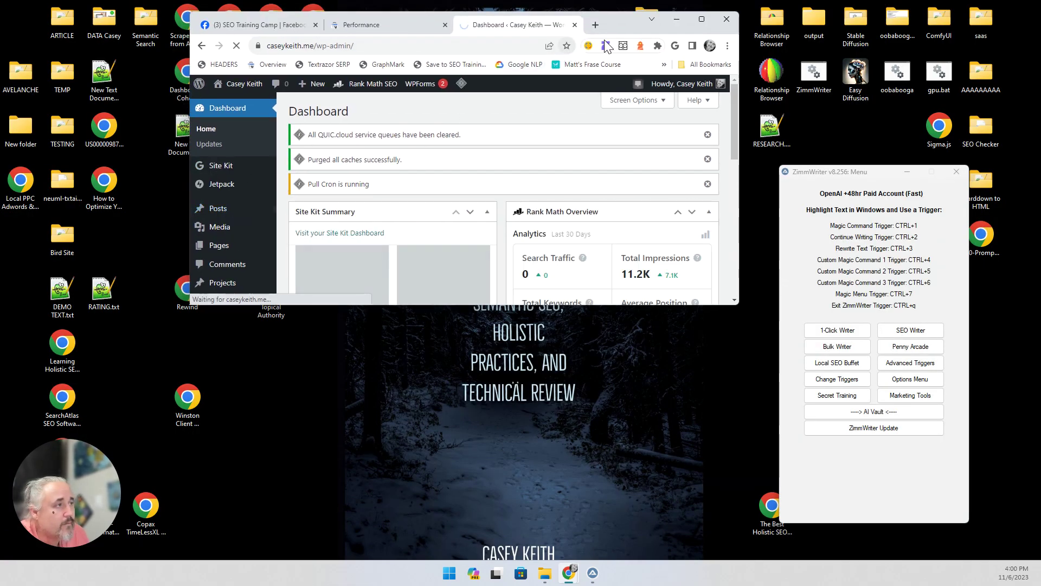
{"action": "double_click", "coordinate": [627, 28]}
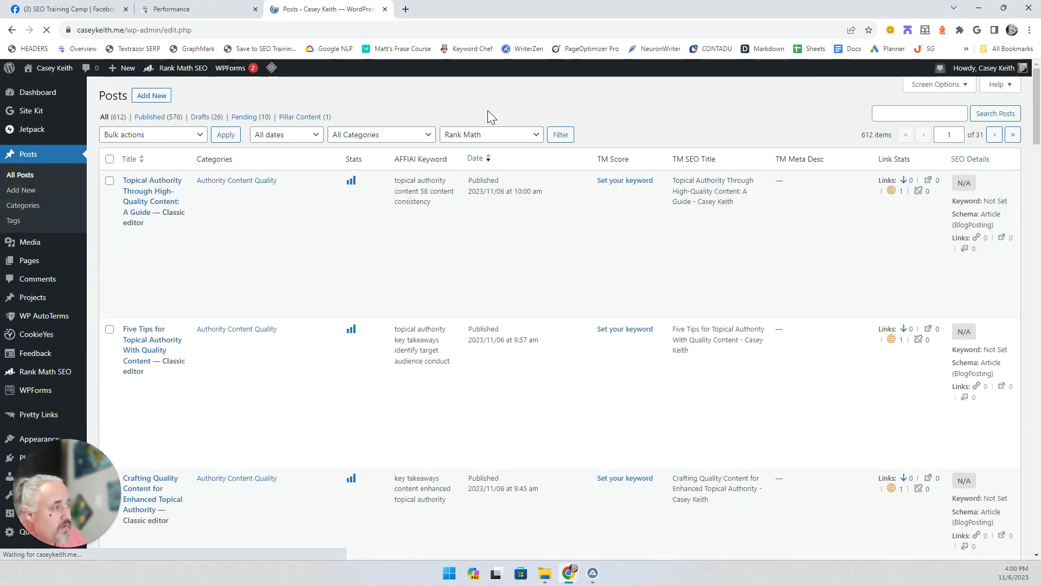
{"action": "mouse_move", "coordinate": [503, 217]}
{"action": "scroll", "coordinate": [557, 256], "scroll_direction": "down", "scroll_amount": 3}
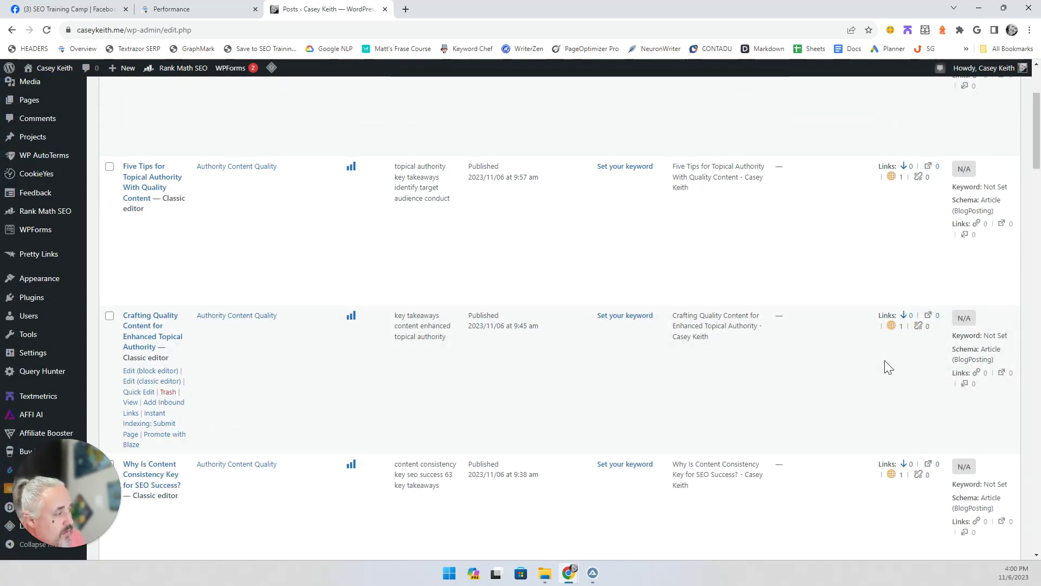
{"action": "scroll", "coordinate": [924, 357], "scroll_direction": "down", "scroll_amount": 6}
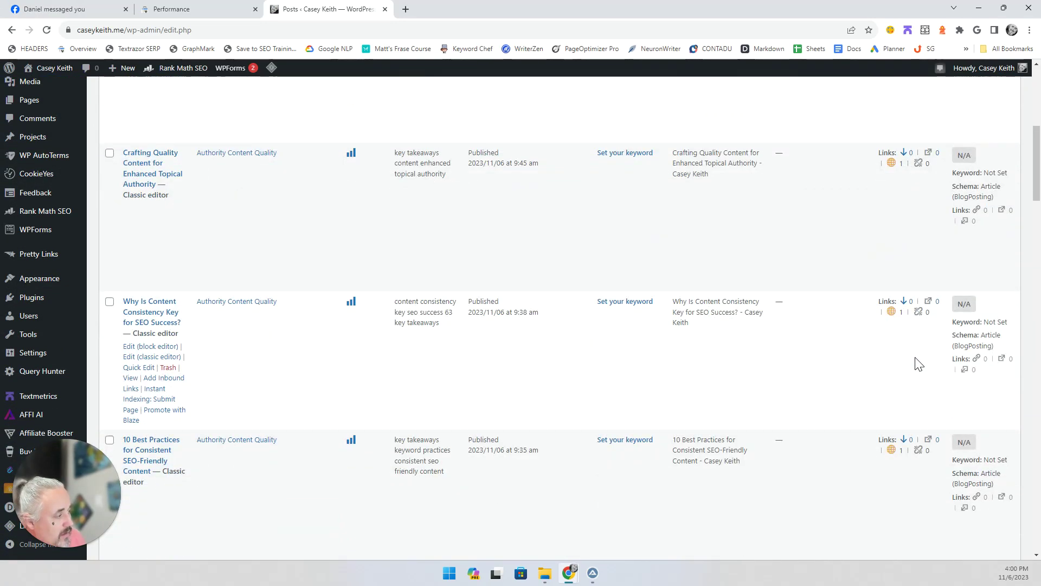
{"action": "scroll", "coordinate": [884, 312], "scroll_direction": "down", "scroll_amount": 1}
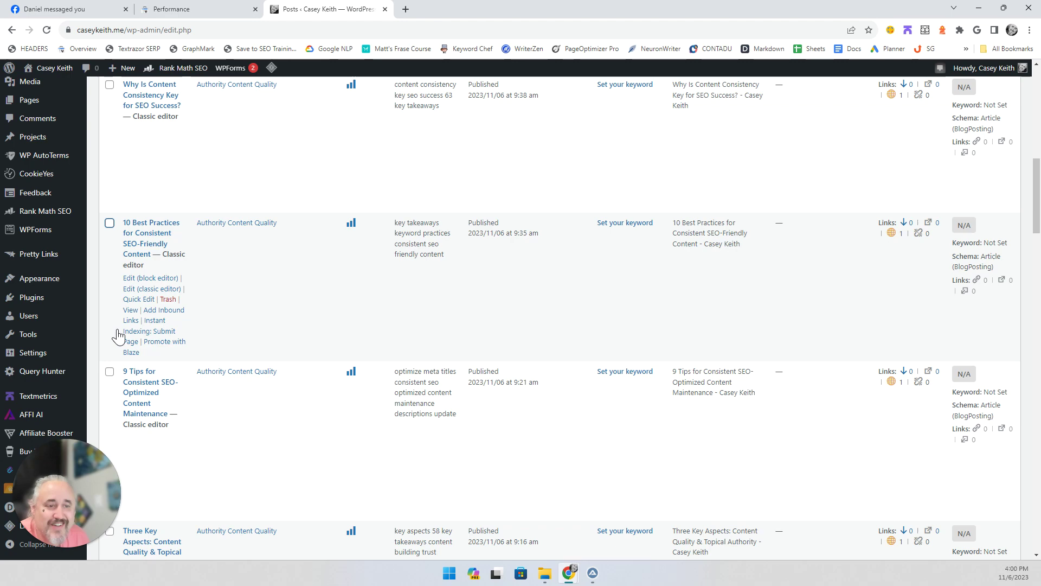
Open the '10 Best Practices' post in a new tab and select its full URL
{"action": "middle_click", "coordinate": [131, 310]}
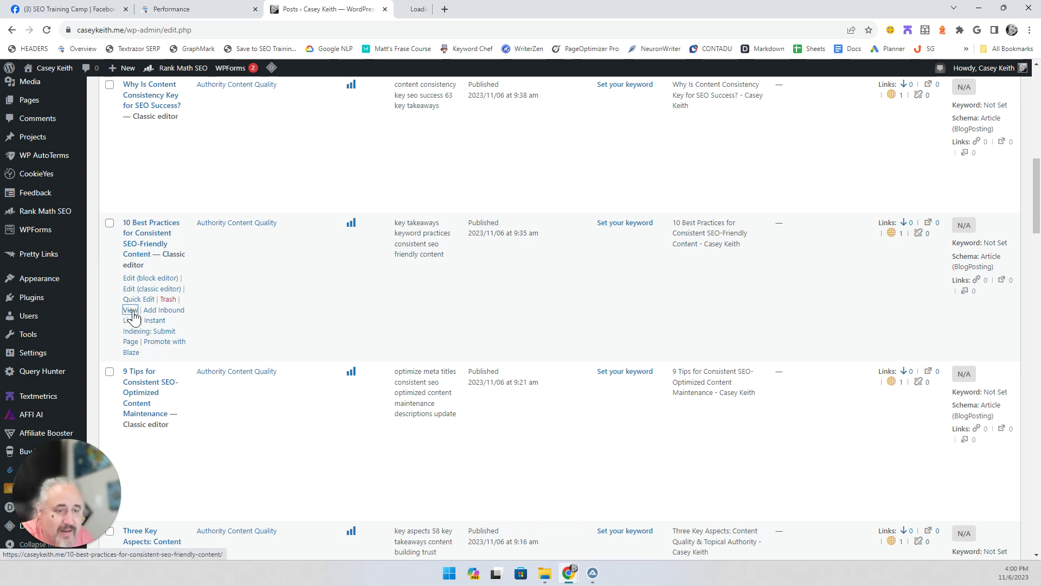
{"action": "mouse_move", "coordinate": [56, 142]}
{"action": "scroll", "coordinate": [56, 142], "scroll_direction": "up", "scroll_amount": 5}
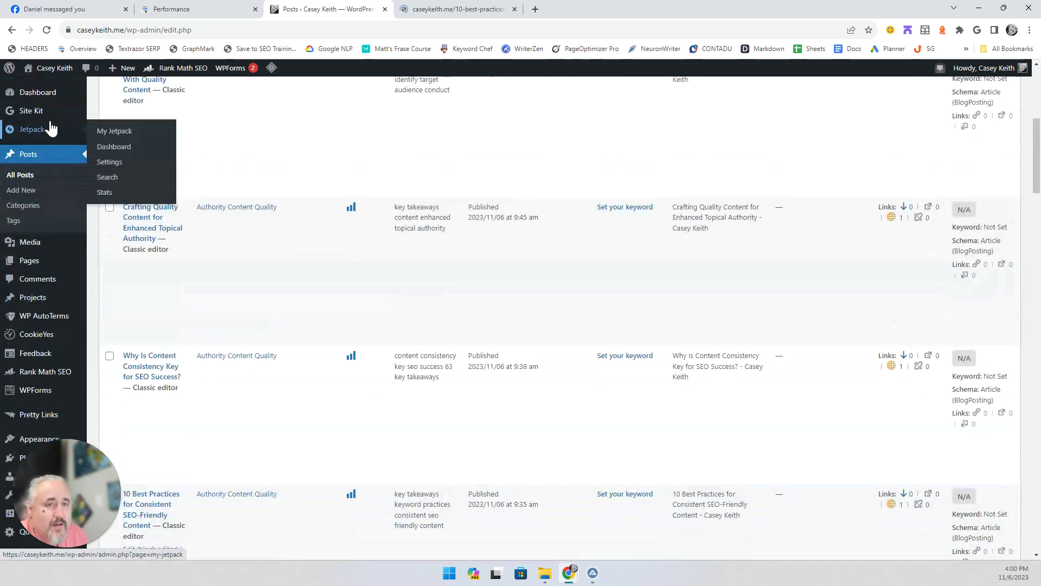
{"action": "left_click", "coordinate": [446, 14]}
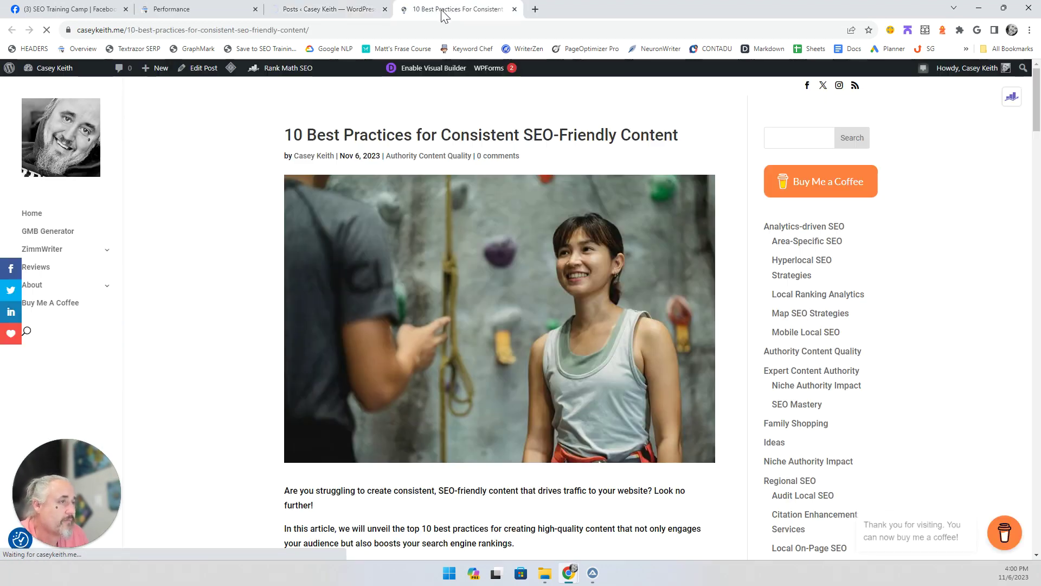
{"action": "left_click", "coordinate": [256, 36]}
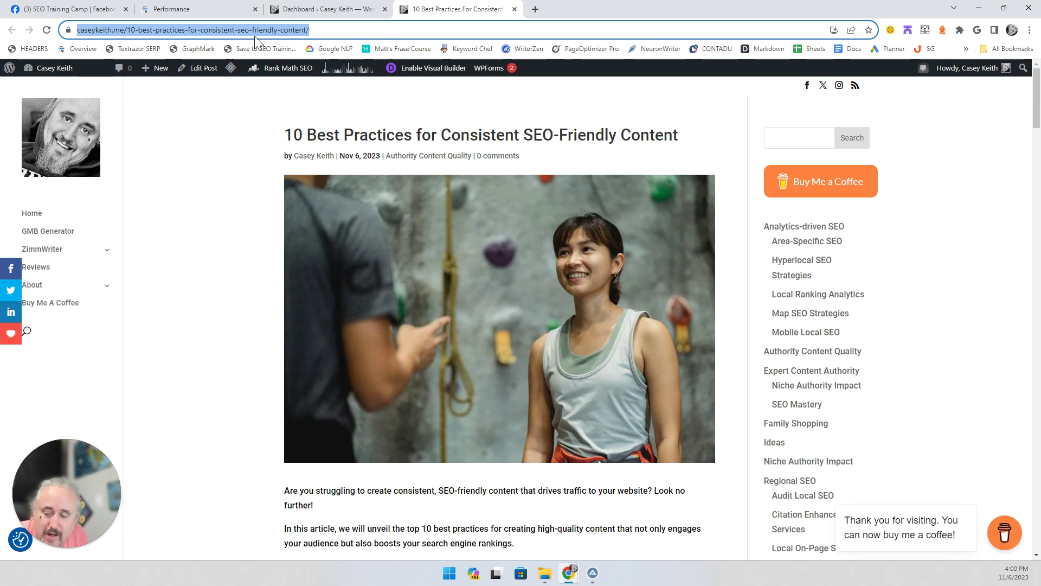
Inspect the pasted post URL in Search Console's URL Inspection and request indexing
{"action": "left_click", "coordinate": [210, 7]}
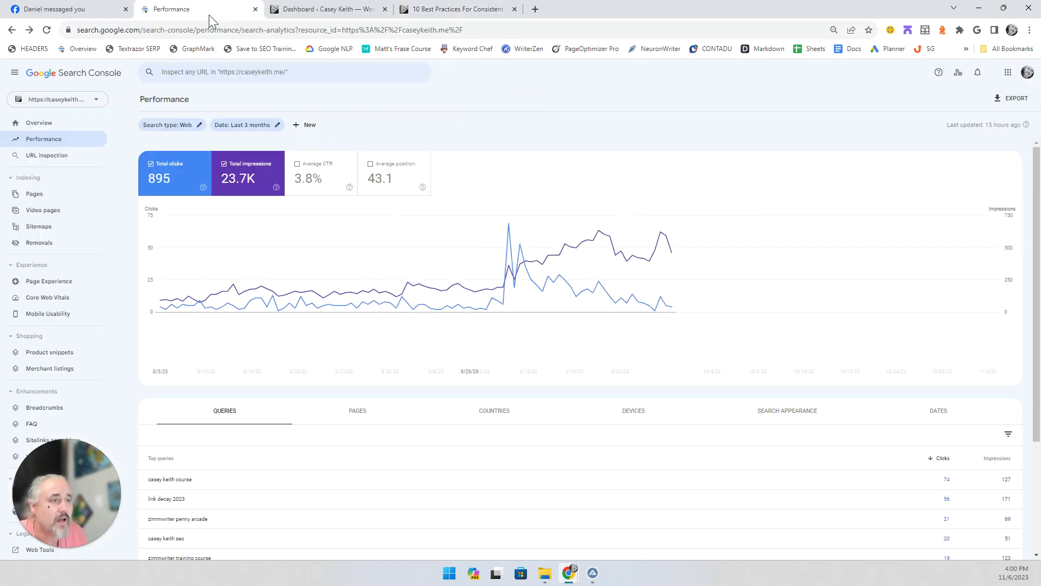
{"action": "left_click", "coordinate": [221, 73]}
{"action": "key", "text": "ctrl+v"}
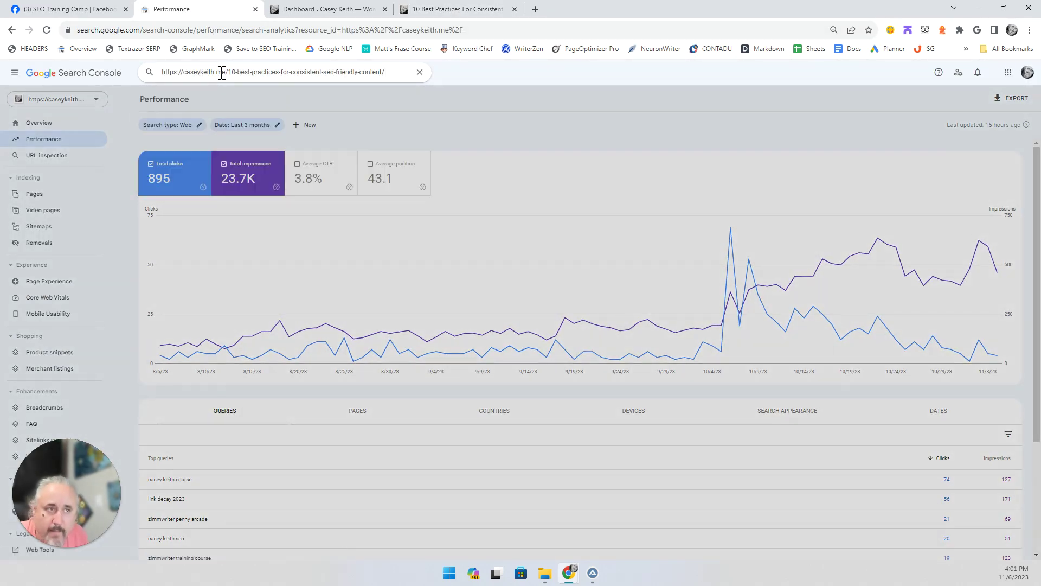
{"action": "key", "text": "Return"}
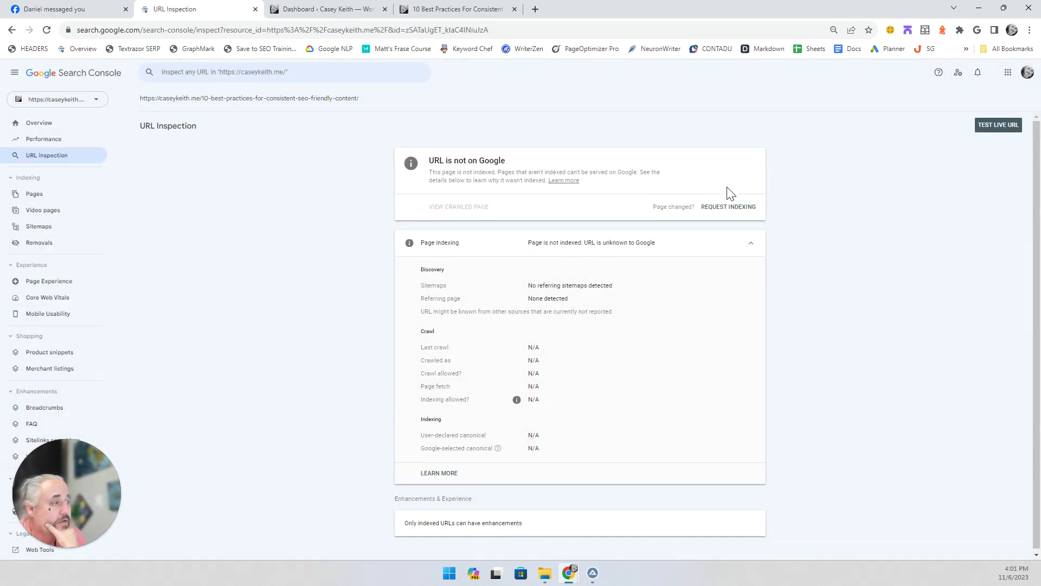
{"action": "left_click", "coordinate": [727, 207]}
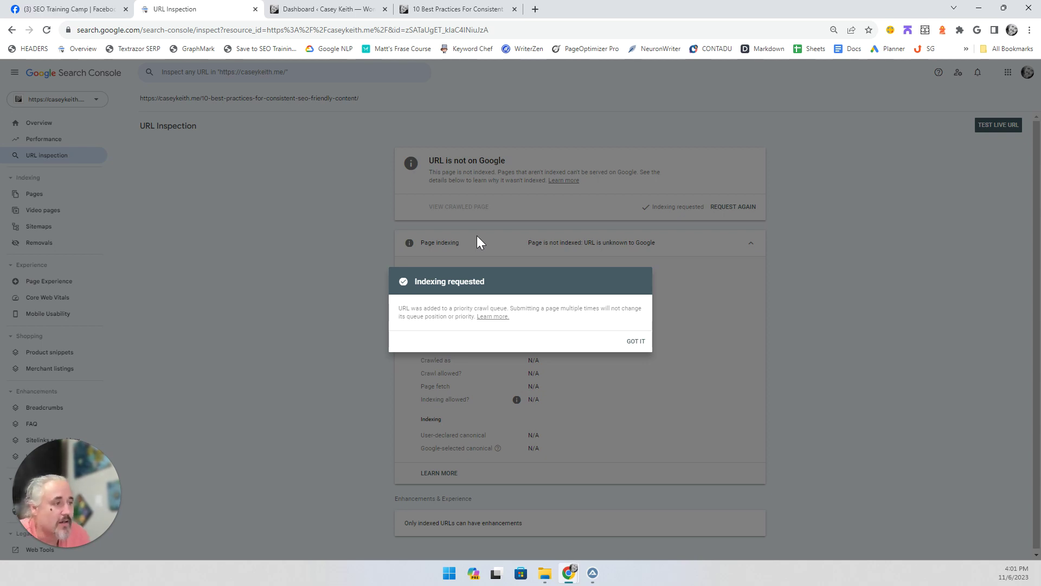
Dismiss the indexing confirmation and re-inspect the '10 Best Practices' URL twice from the inspection history
{"action": "left_click", "coordinate": [267, 69]}
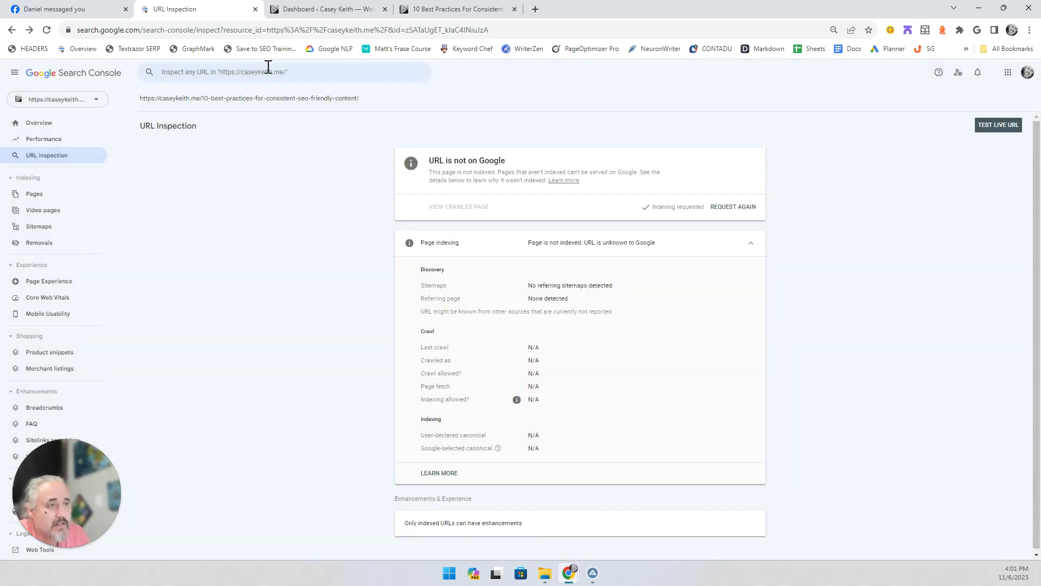
{"action": "left_click", "coordinate": [270, 71]}
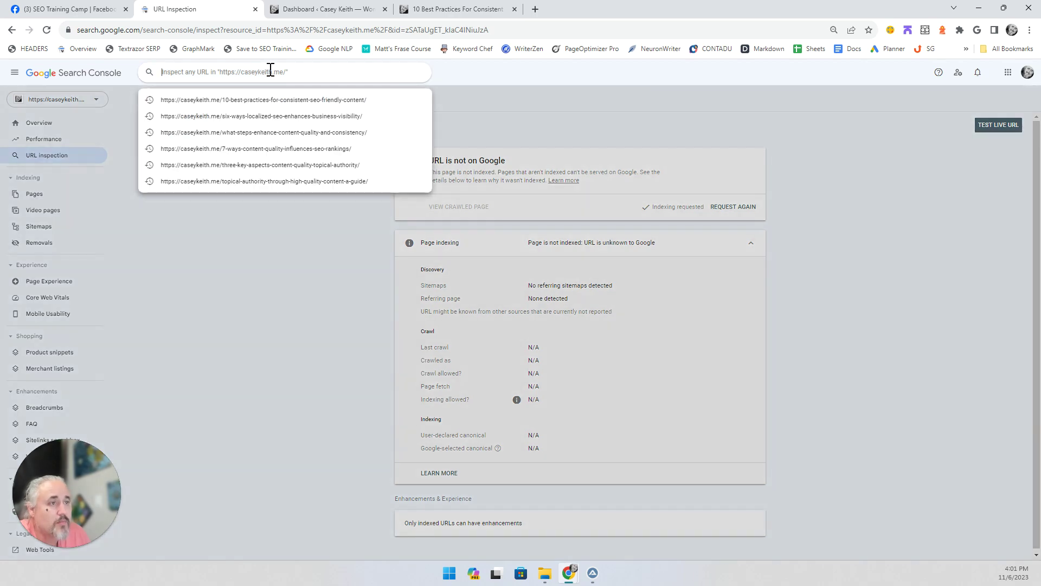
{"action": "left_click", "coordinate": [264, 100]}
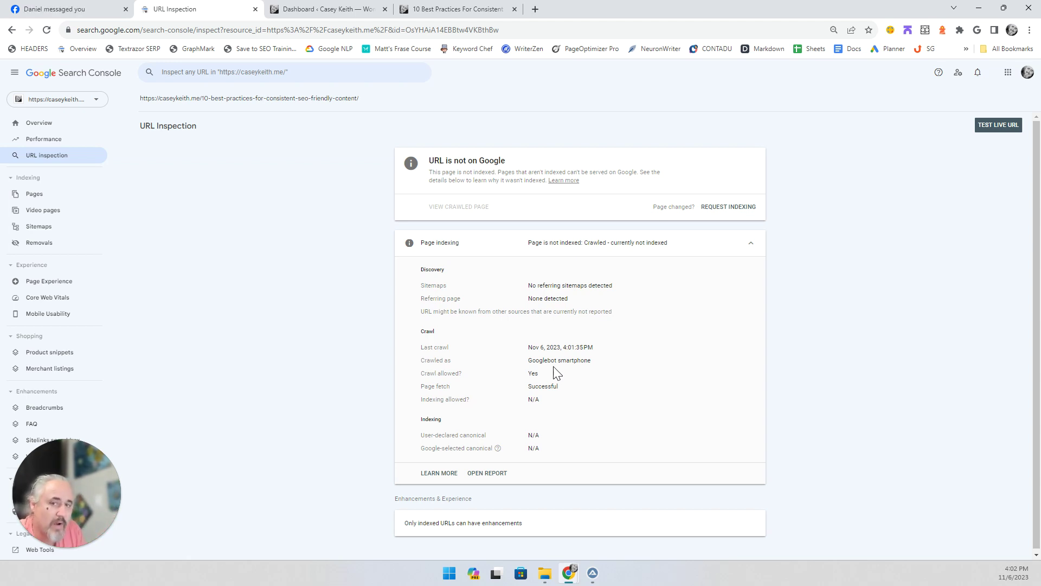
{"action": "left_click", "coordinate": [280, 72]}
{"action": "left_click", "coordinate": [281, 99]}
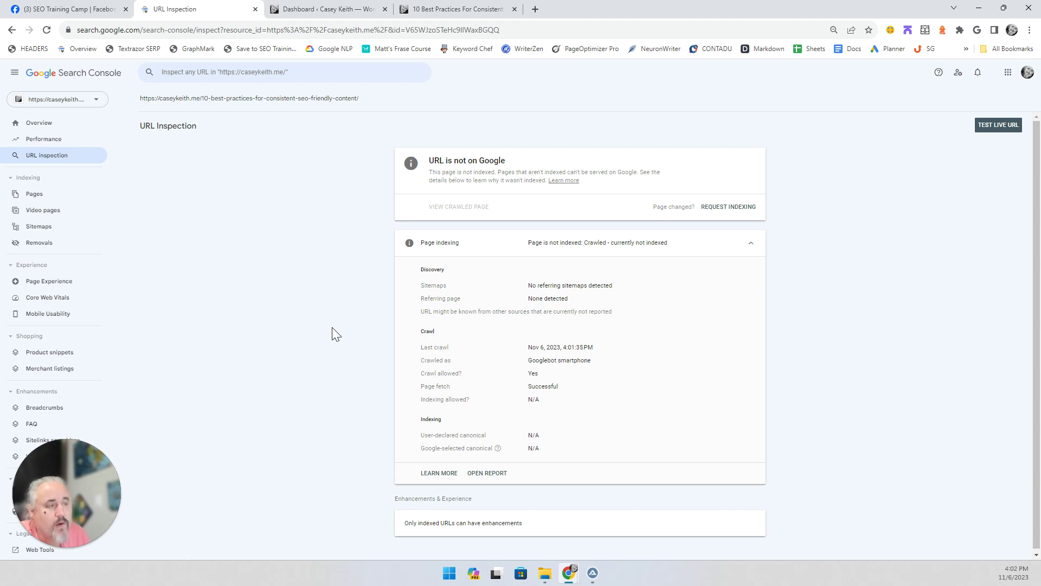
{"action": "left_click", "coordinate": [298, 76]}
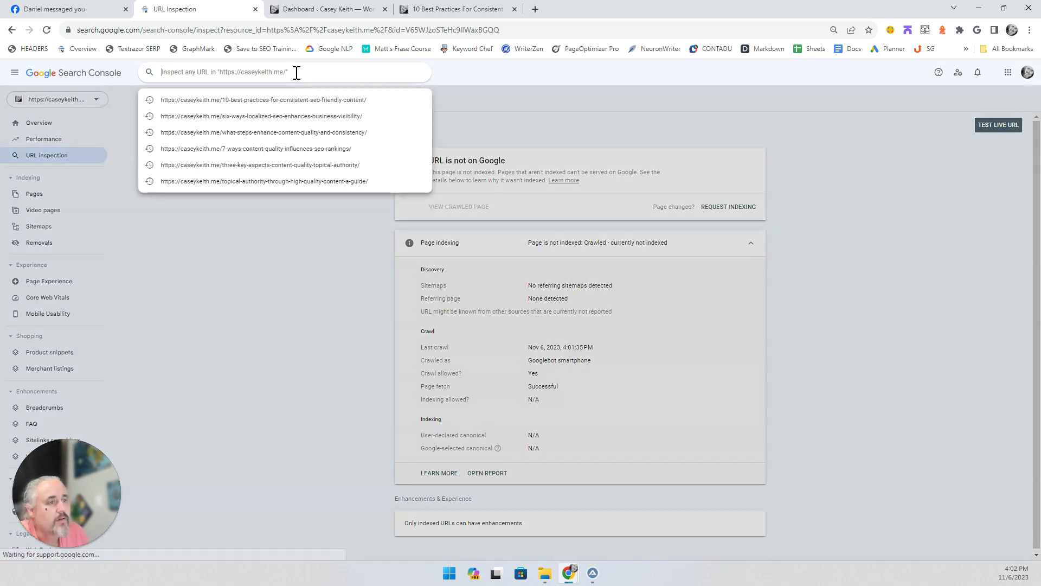
{"action": "left_click", "coordinate": [294, 100]}
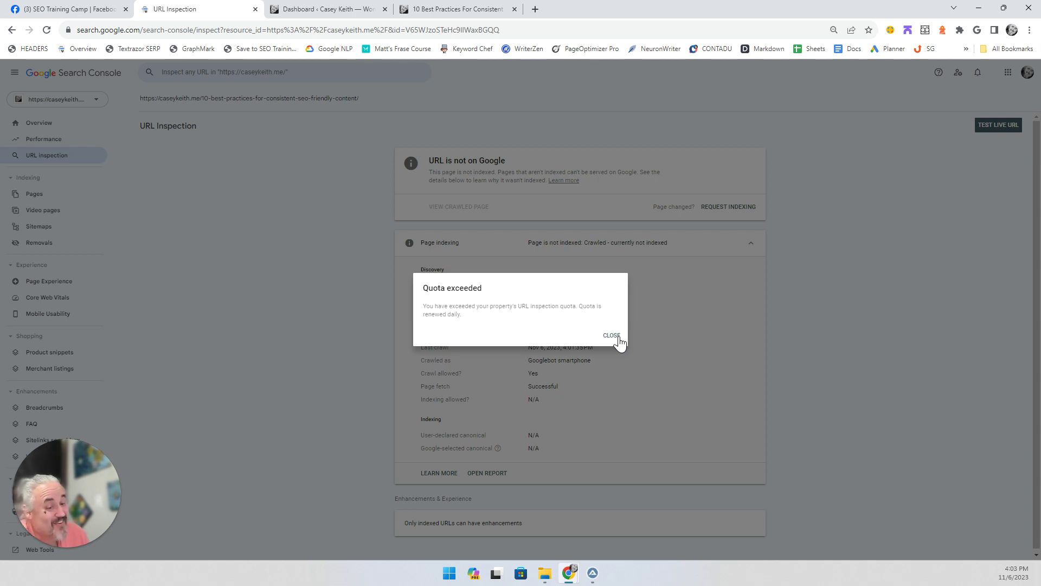
{"action": "left_click", "coordinate": [613, 336]}
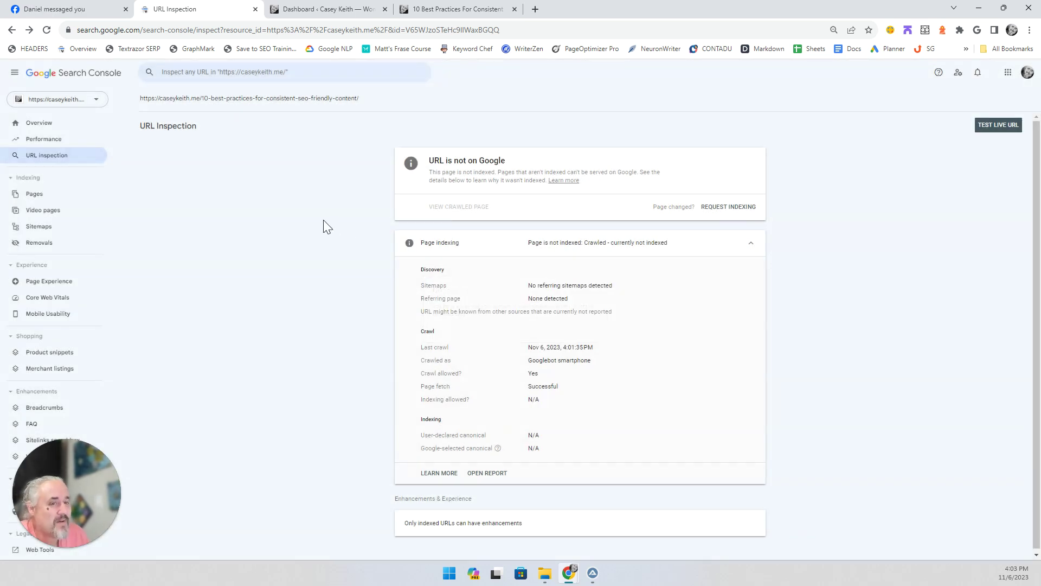